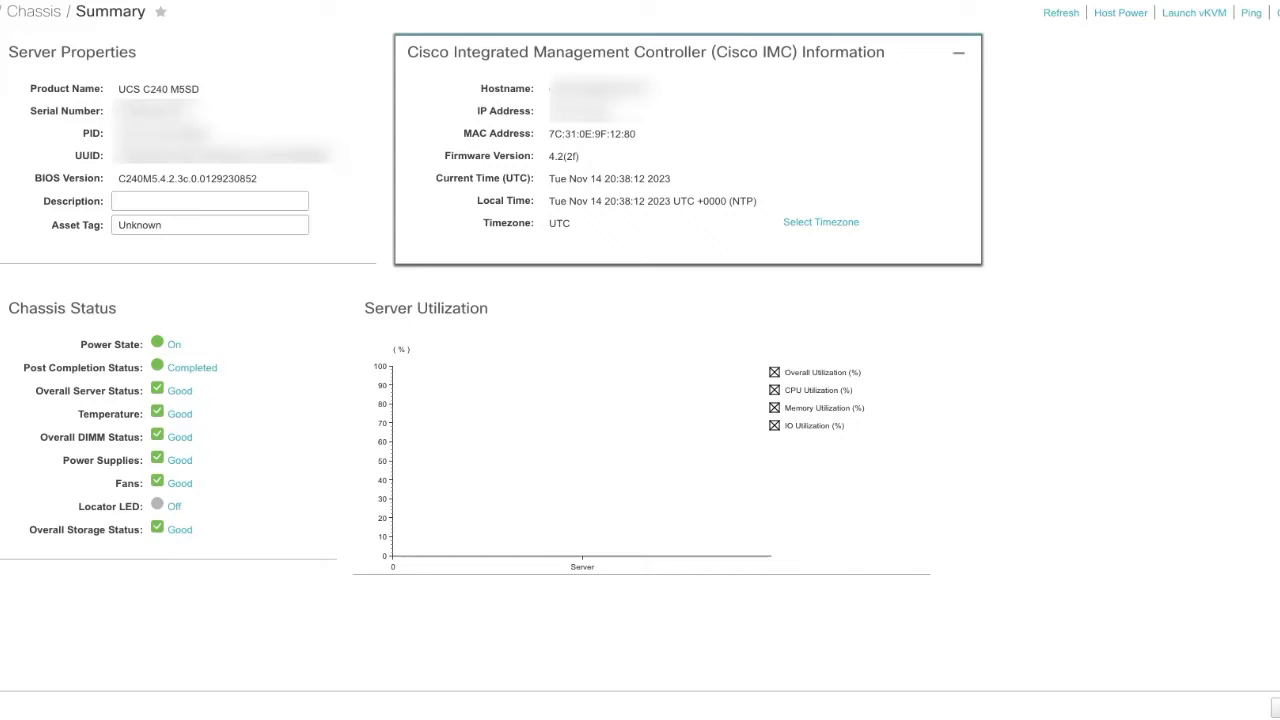
- Launch the server's vKVM console from the chassis summary
click(1194, 12)
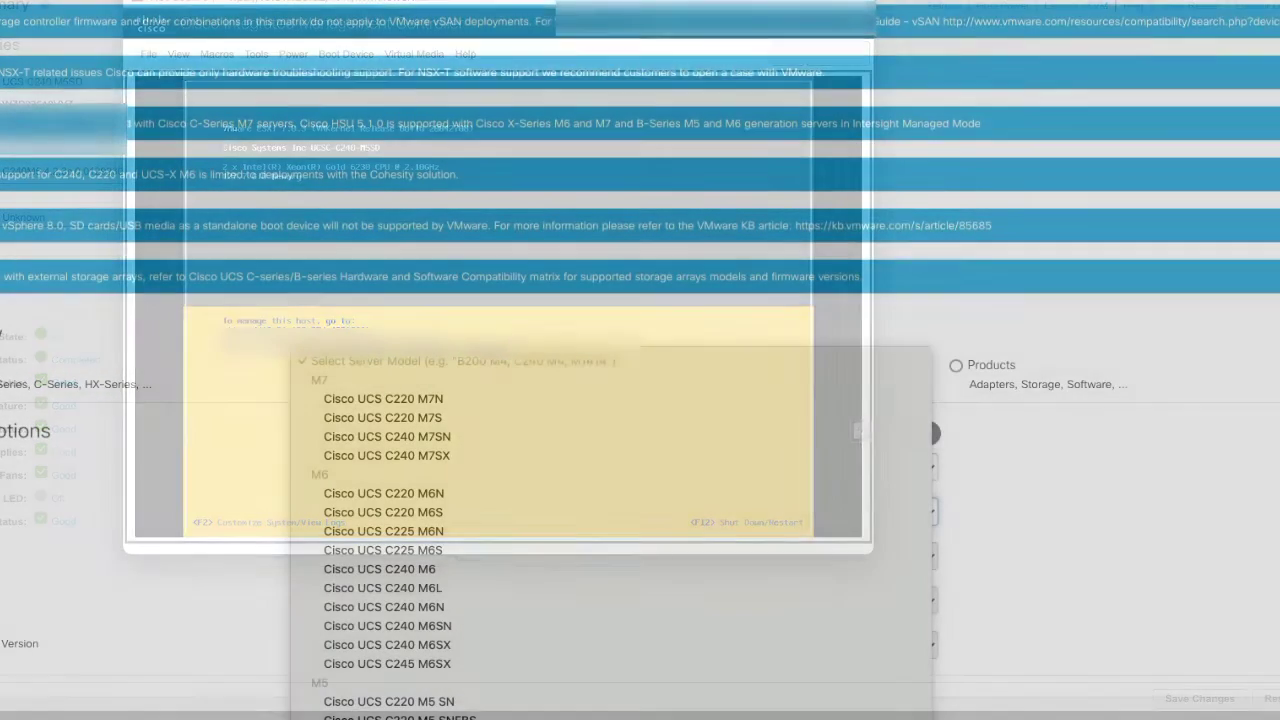
- In the hardware compatibility tool, select server model Cisco UCS C240 M5SD and processor 2nd Gen Intel Xeon Processor Scalable Family
key(Return)
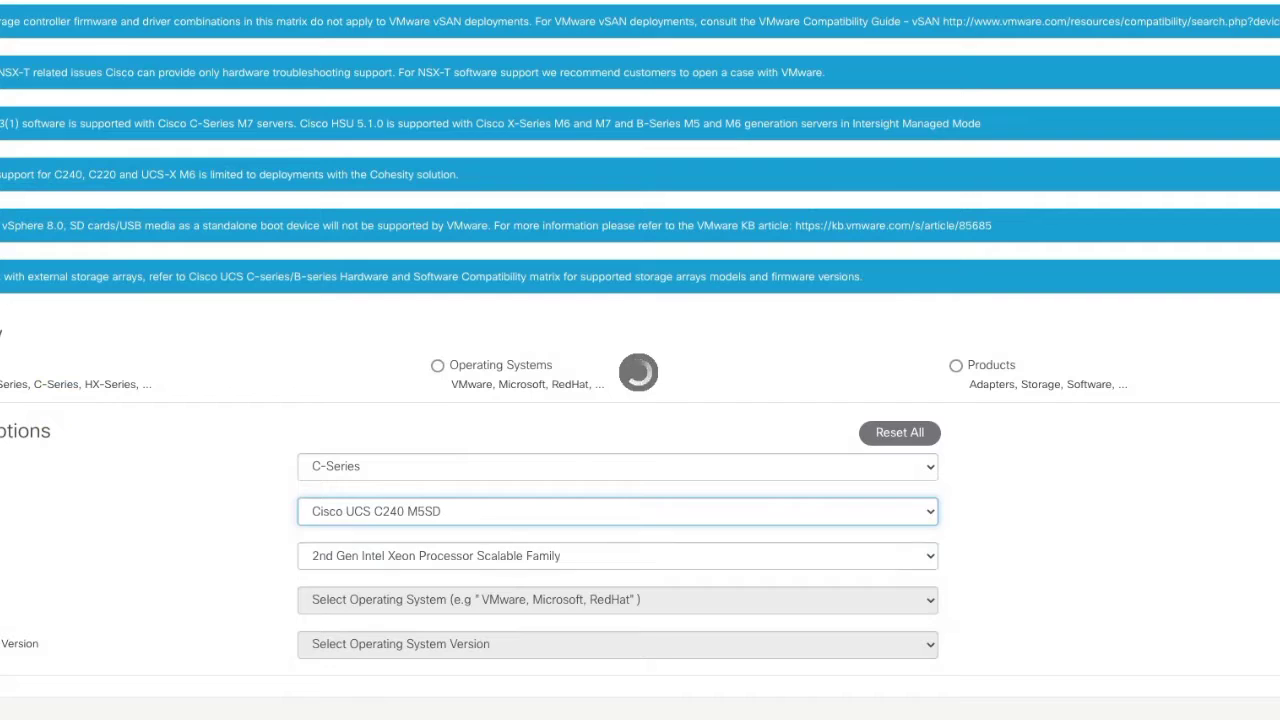
key(Tab)
key(space)
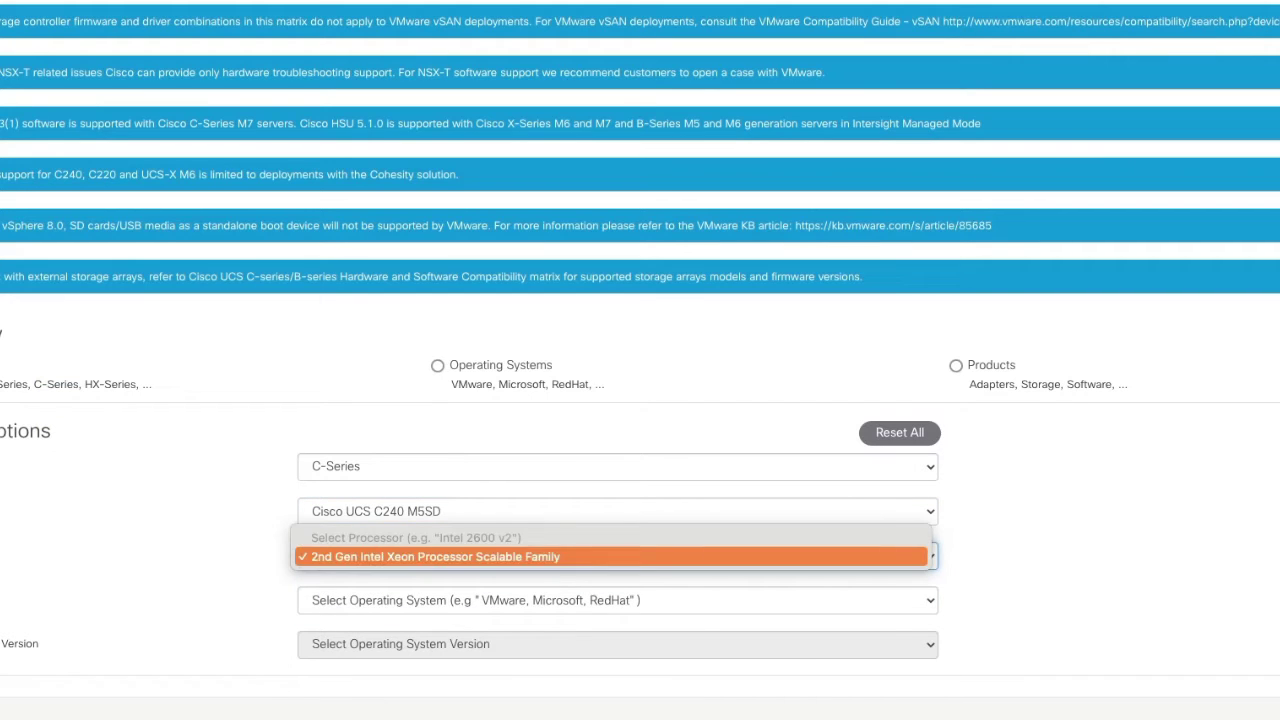
key(Return)
- Set the operating system to VMware and its version to ESXi 7.0 U3
key(Tab)
key(space)
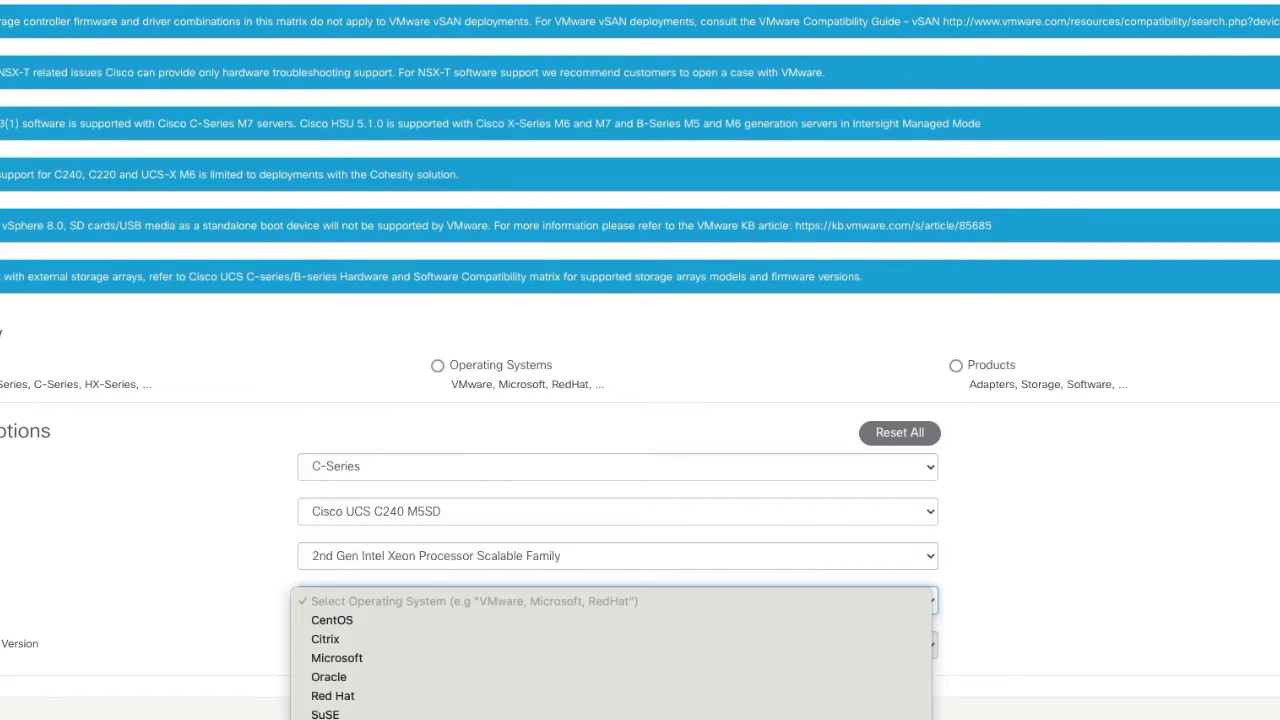
key(v)
key(Return)
key(Tab)
key(space)
key(Down)
key(Down)
key(Down)
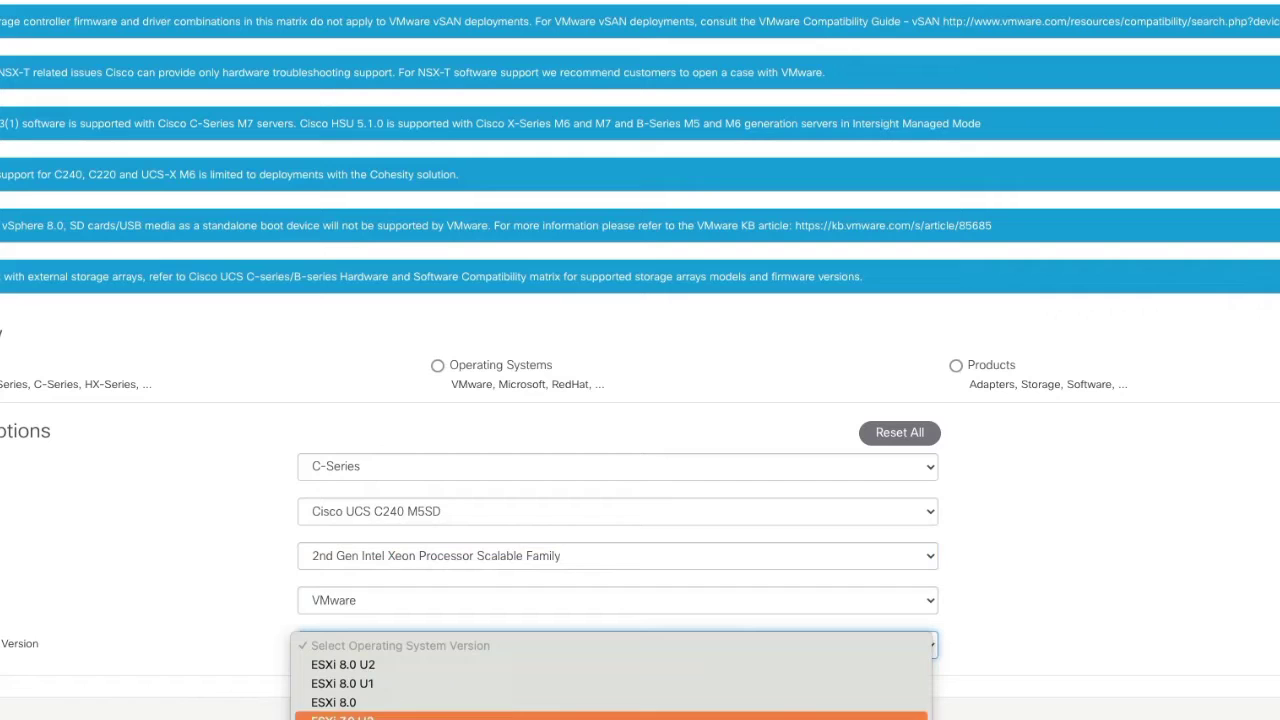
key(Return)
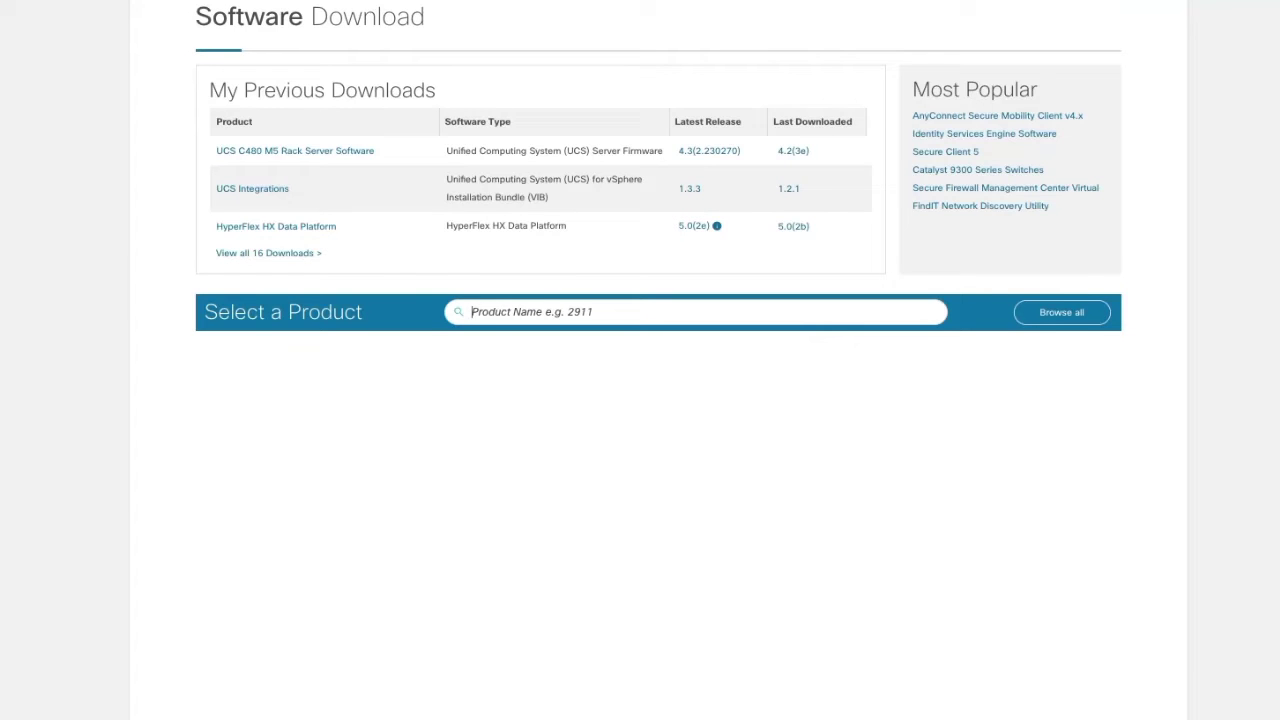
- On the Software Download page, search for UCS and select UCS C-Series Rack-Mount Standalone Server Software
text(UCS)
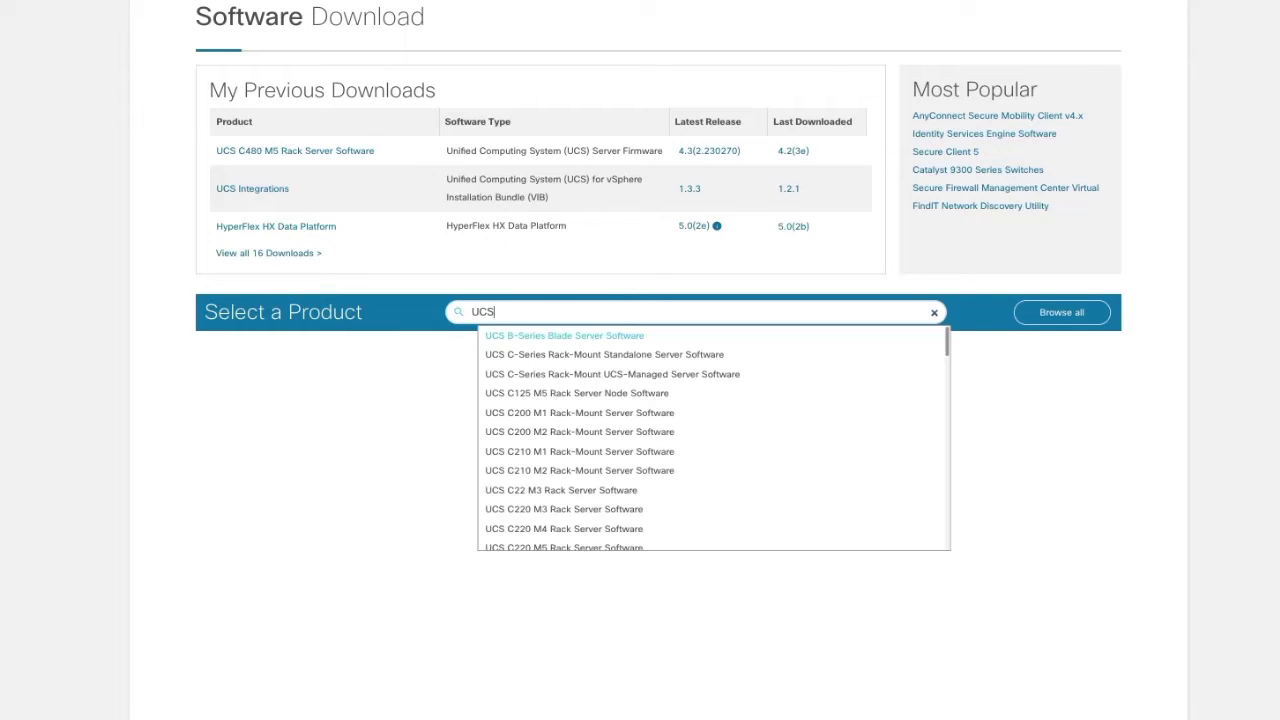
key(Down)
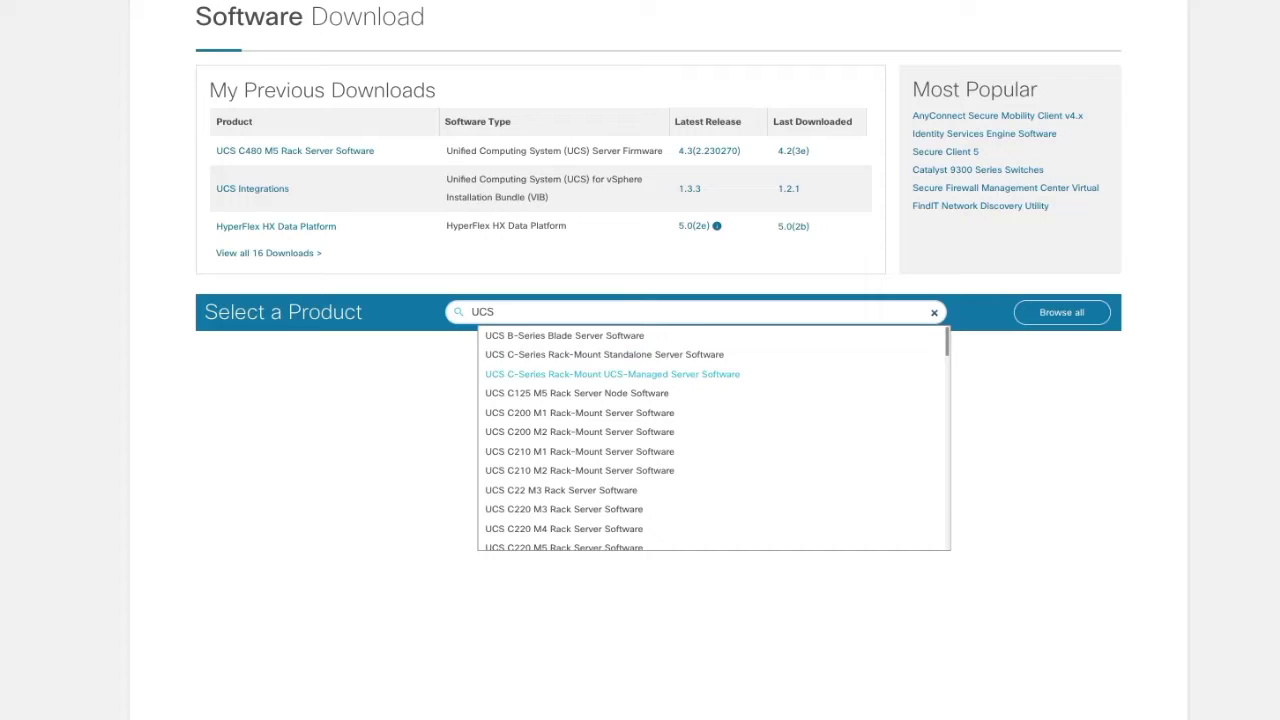
key(Return)
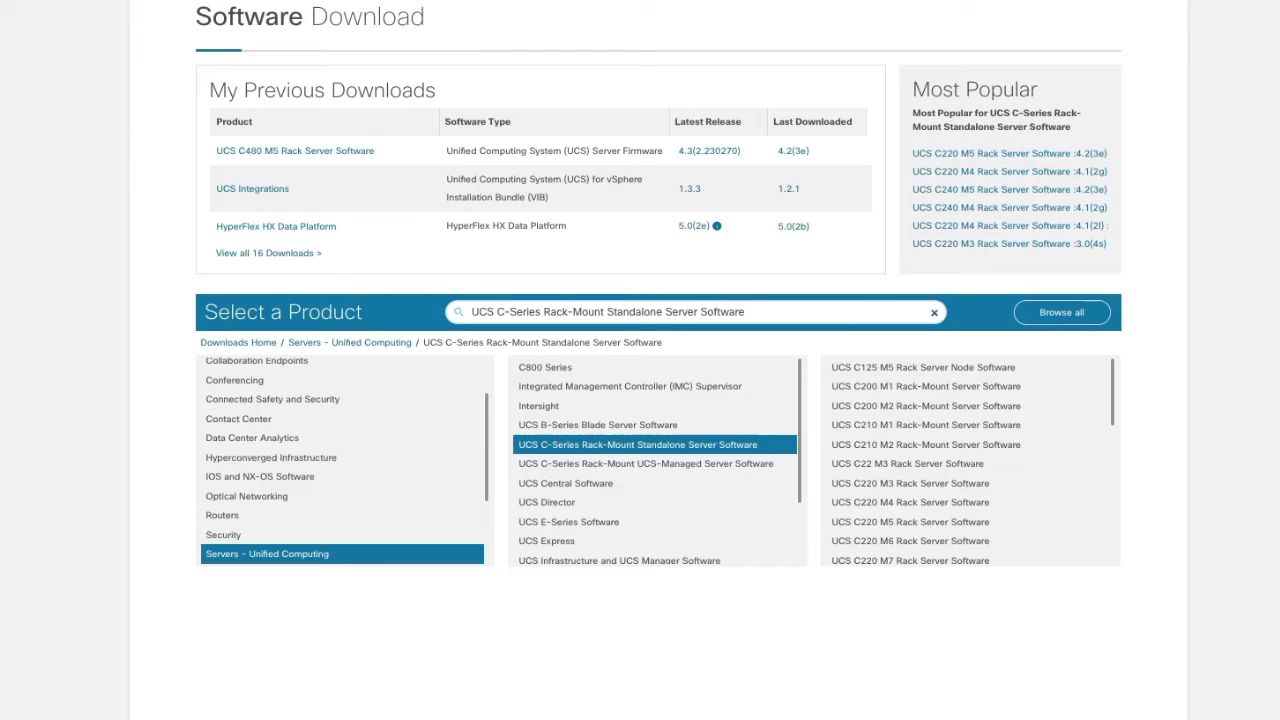
- Open UCS C240 M5 Rack Server Software and choose the Unified Computing System (UCS) Server Firmware software type
scroll(927, 460, down, 1)
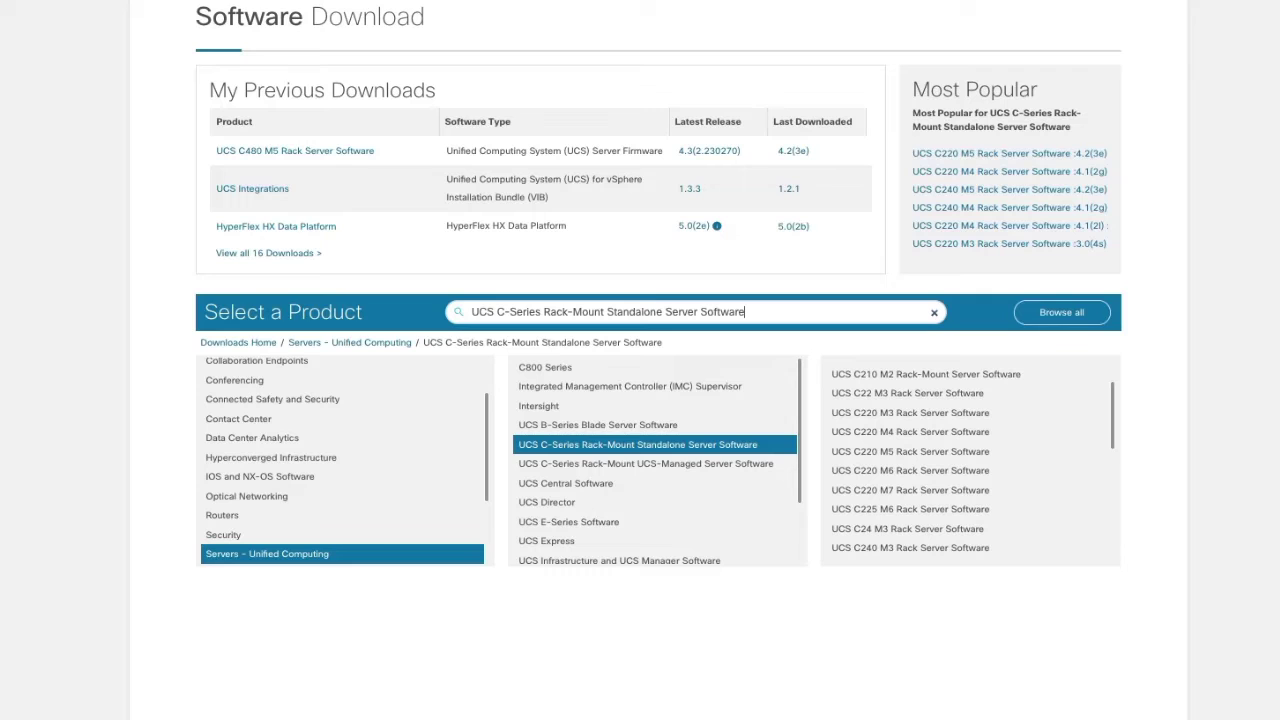
scroll(960, 455, down, 1)
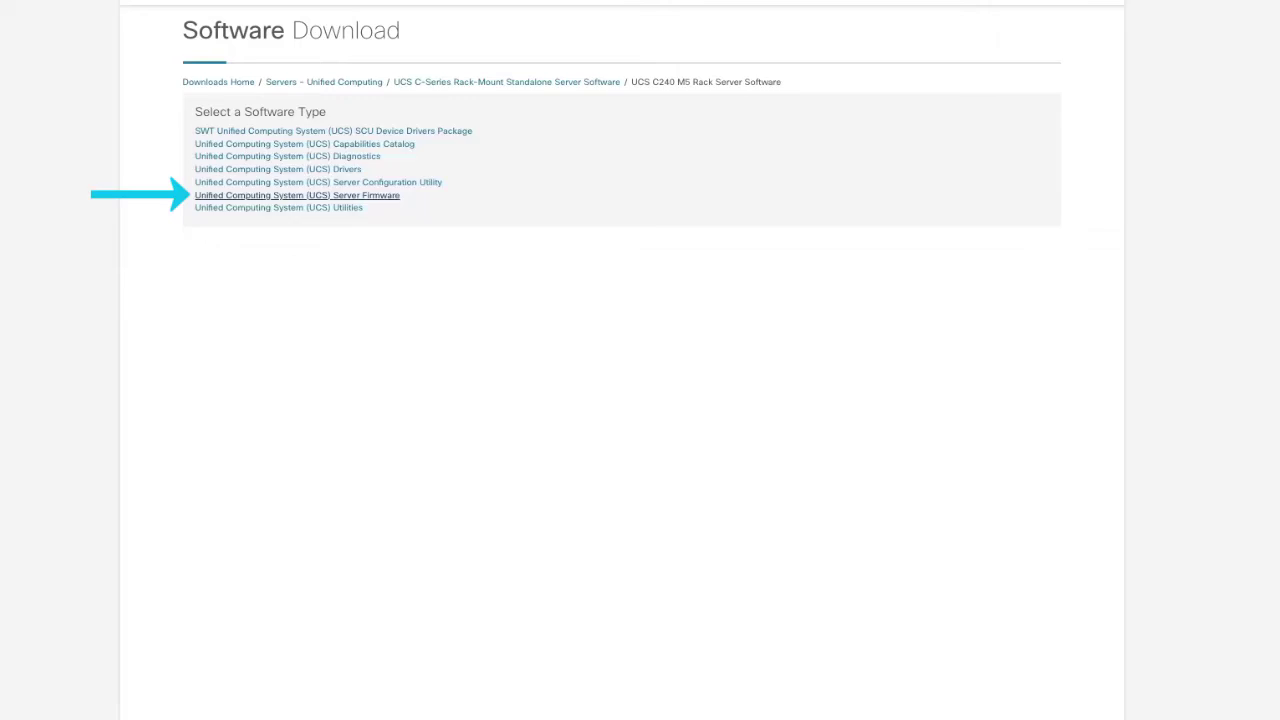
click(297, 195)
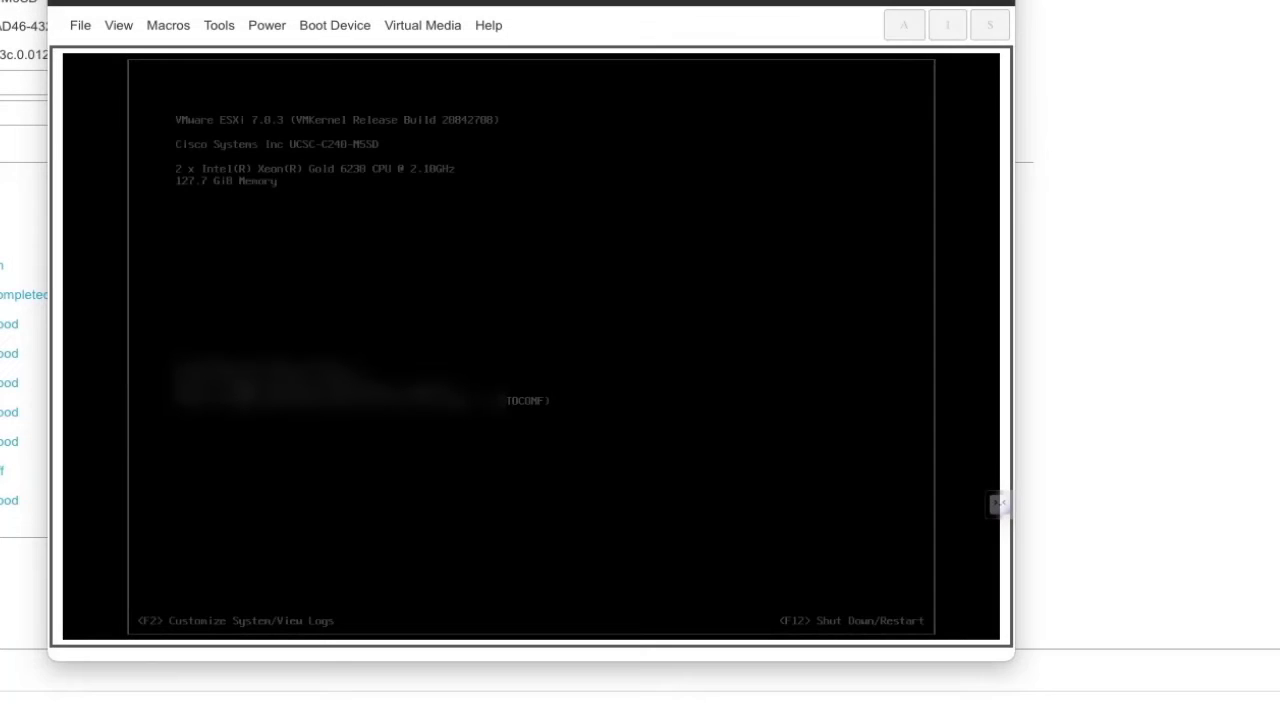
- Activate virtual devices in the vKVM console, map ucs-c240m5-huu-4.2.3e.iso as the virtual CD/DVD and check the mapping
click(422, 25)
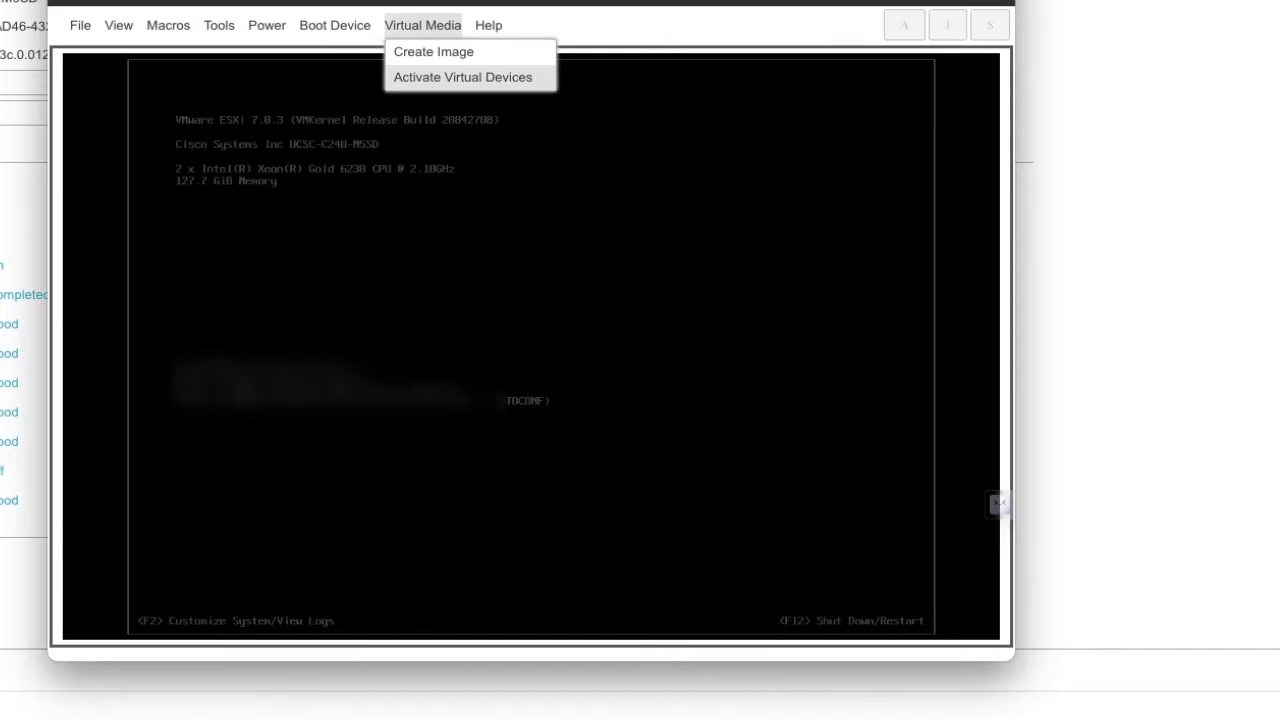
click(462, 77)
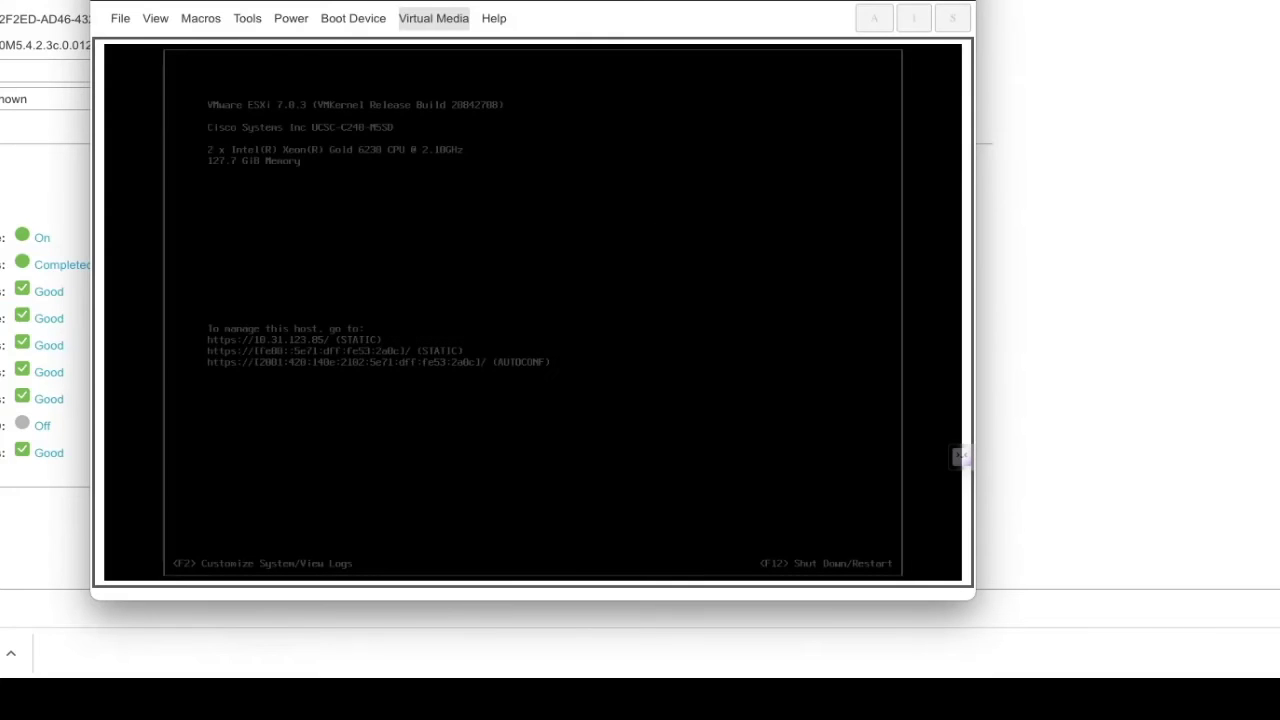
click(433, 18)
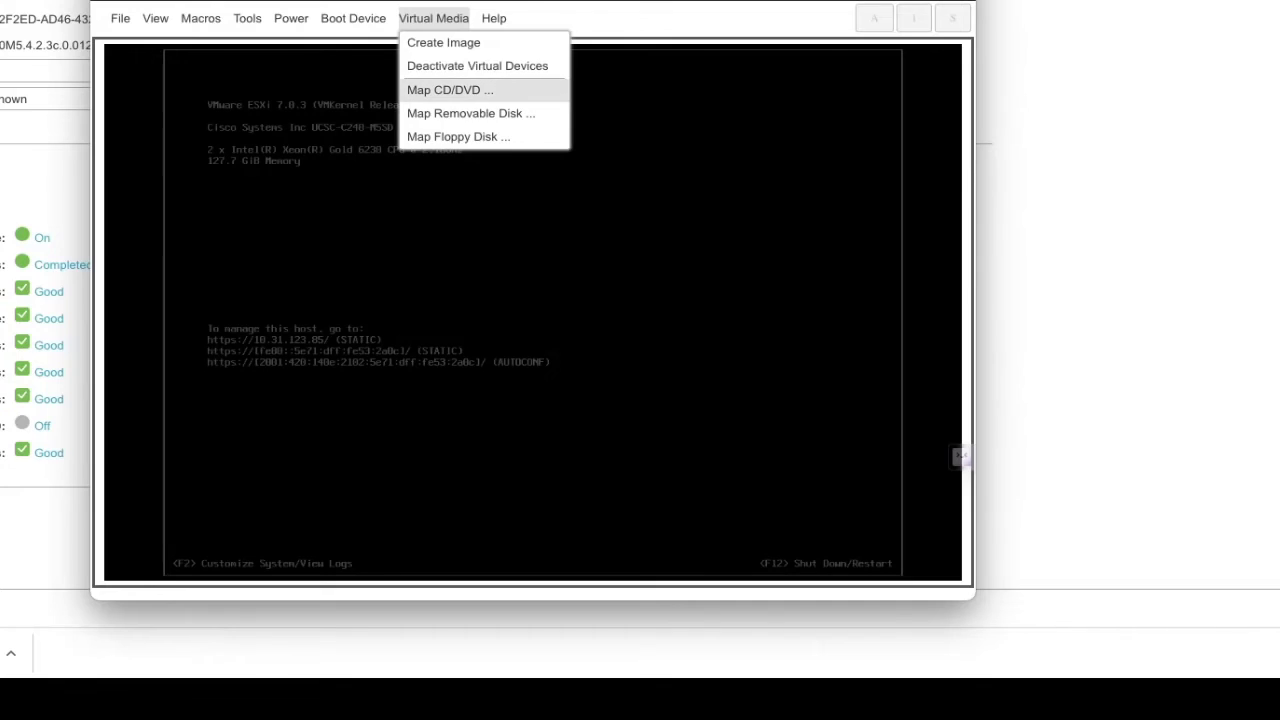
click(440, 89)
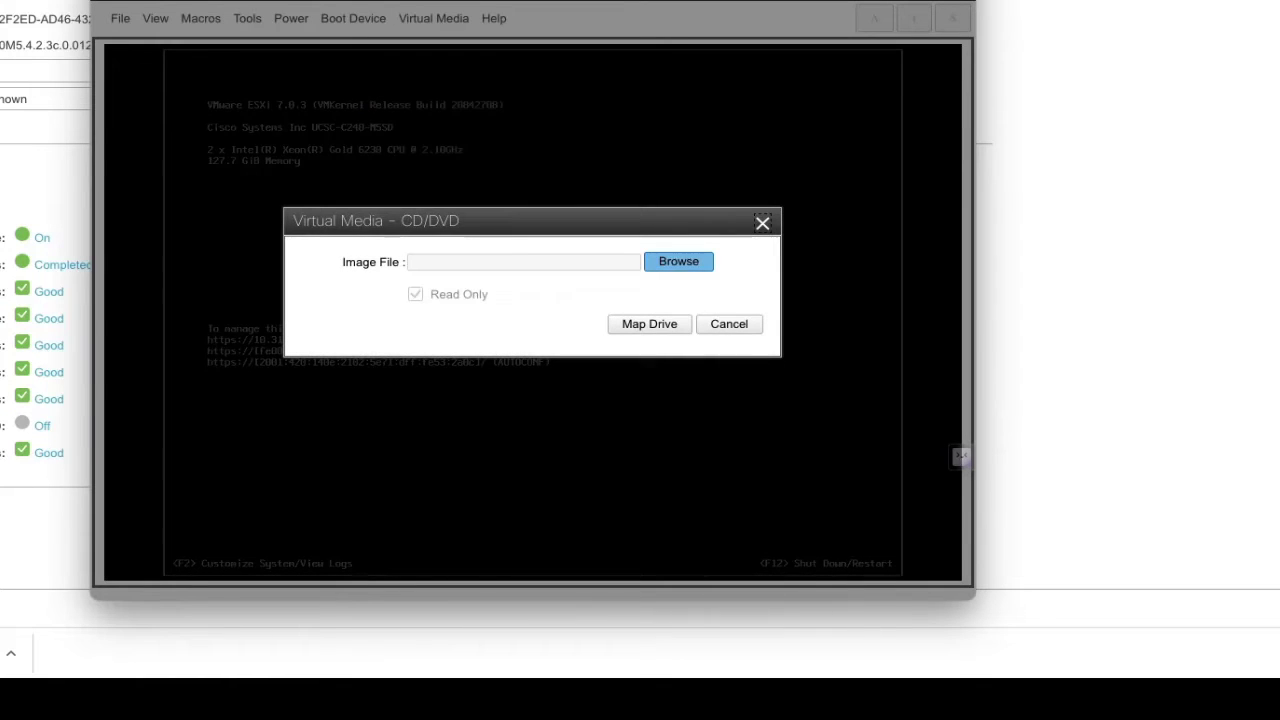
click(679, 261)
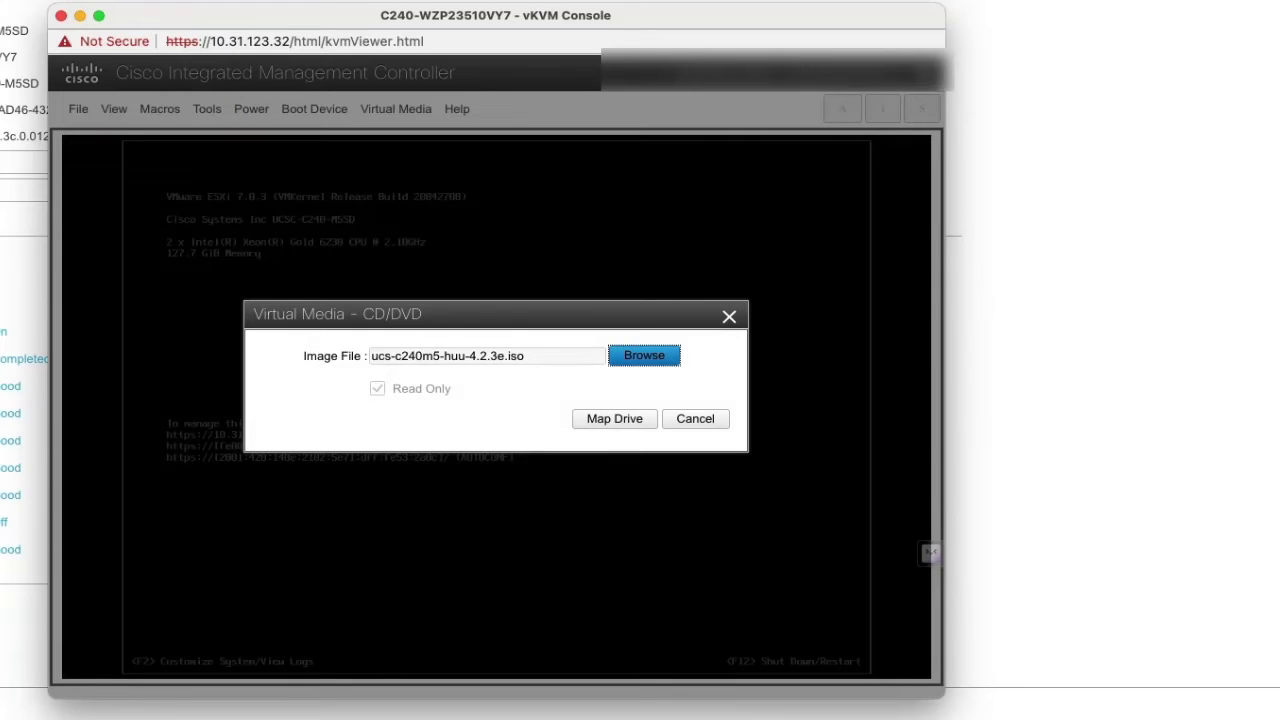
click(614, 418)
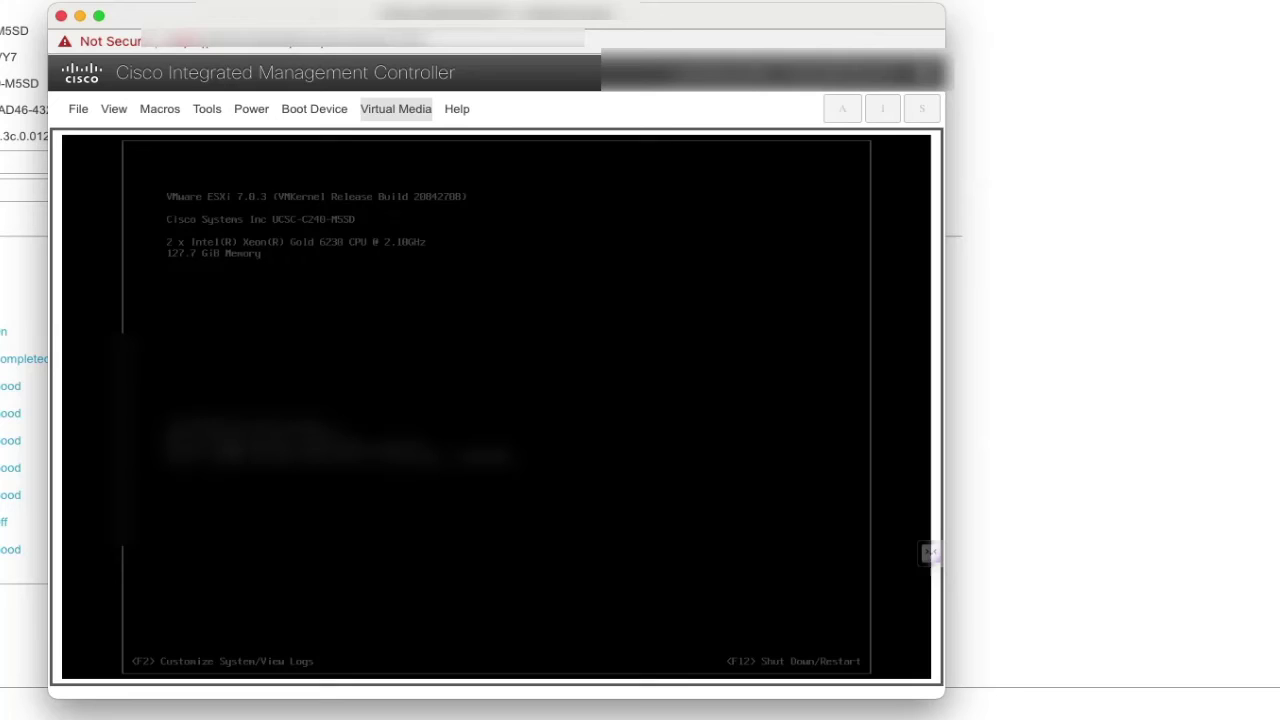
click(396, 109)
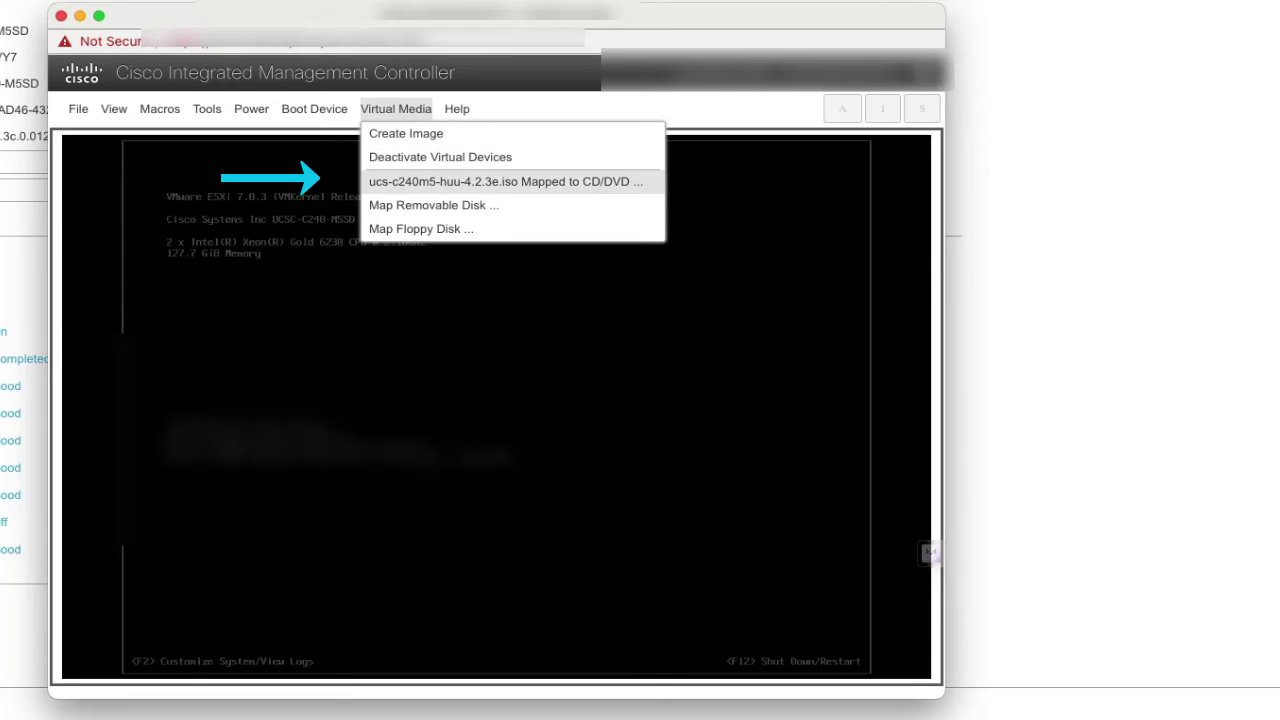
- Reset the server with a warm boot and confirm the server control action
click(251, 109)
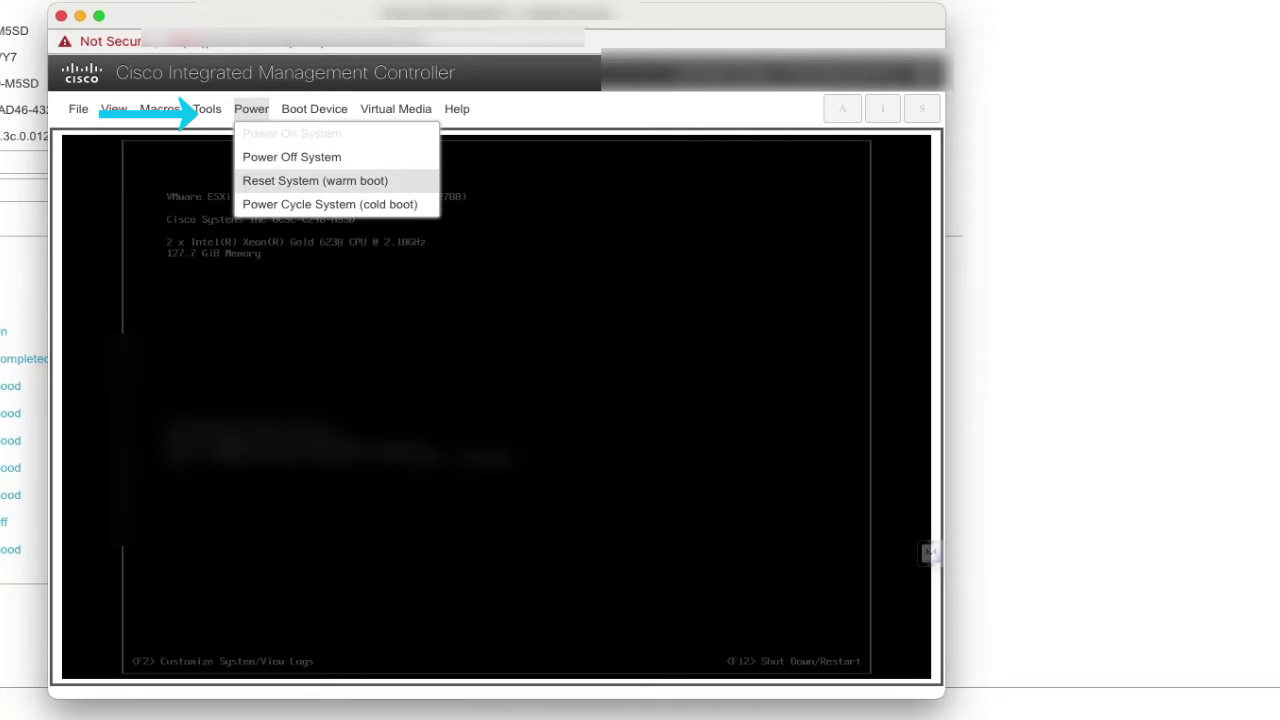
click(315, 180)
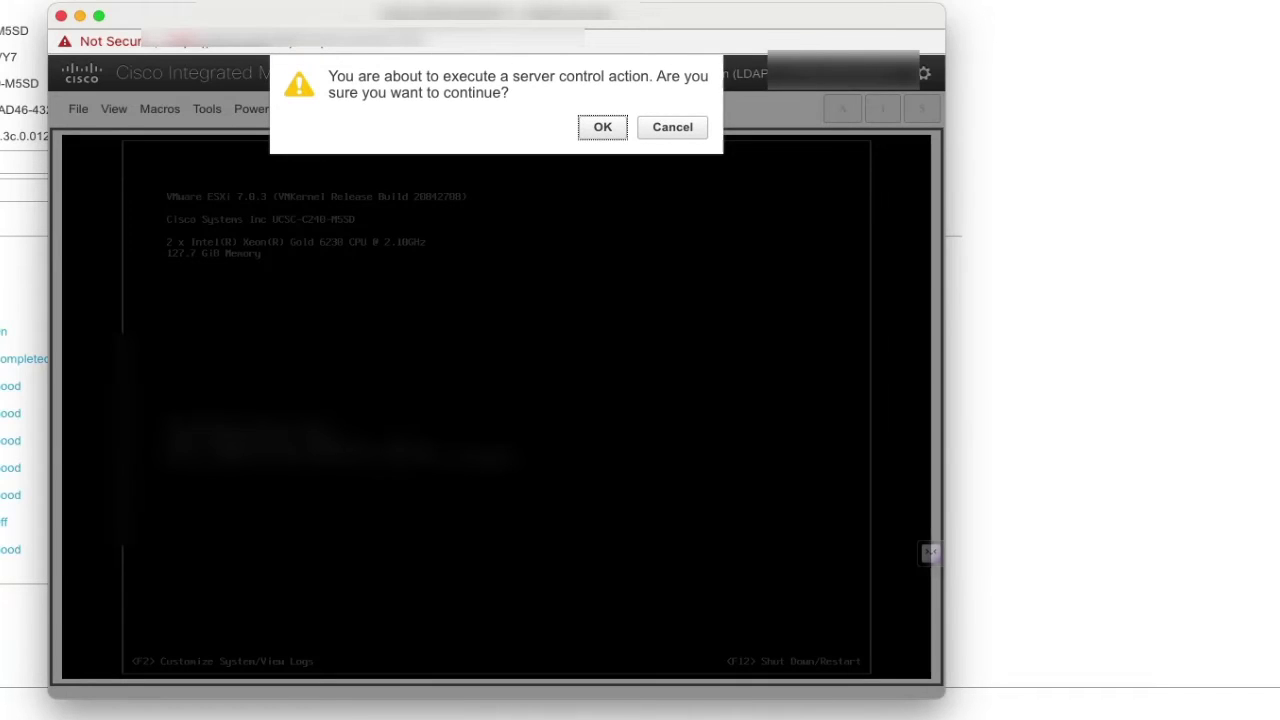
key(Return)
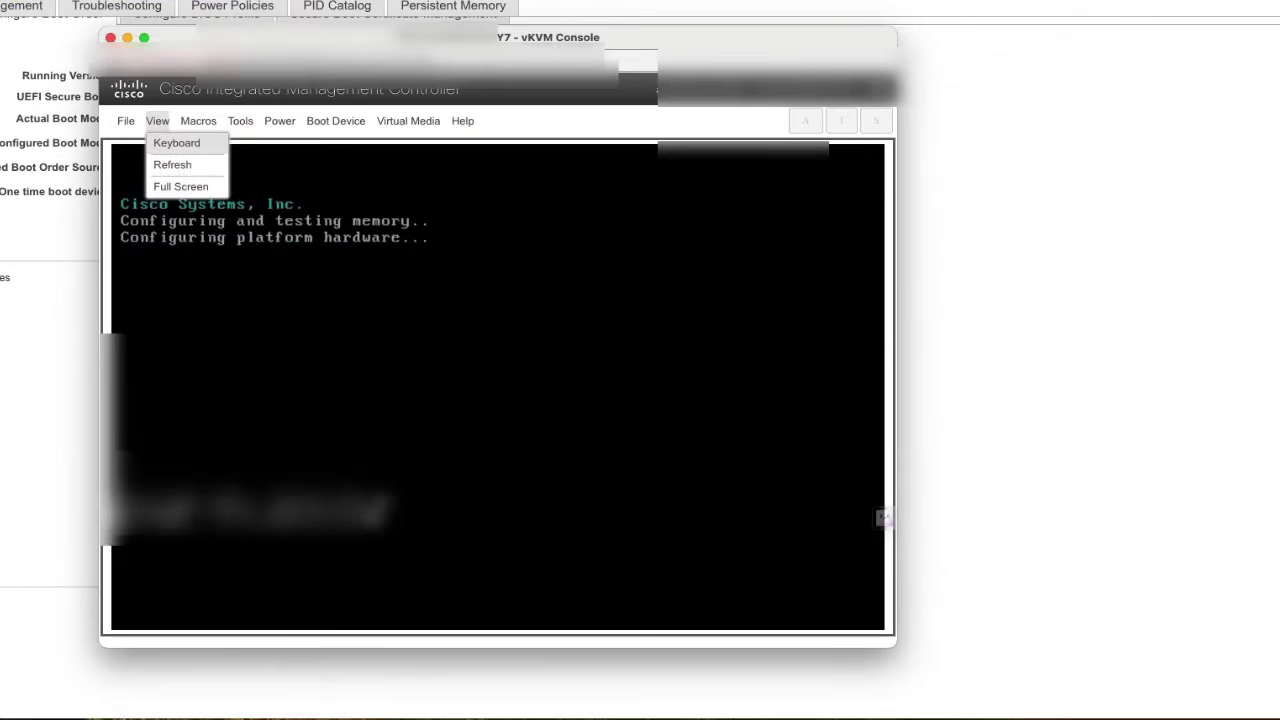
- Enter the boot menu using the console's virtual keyboard and boot from UEFI: Cisco vKVM-Mapped vDVD1.24
click(176, 143)
drag(600, 335, 660, 341)
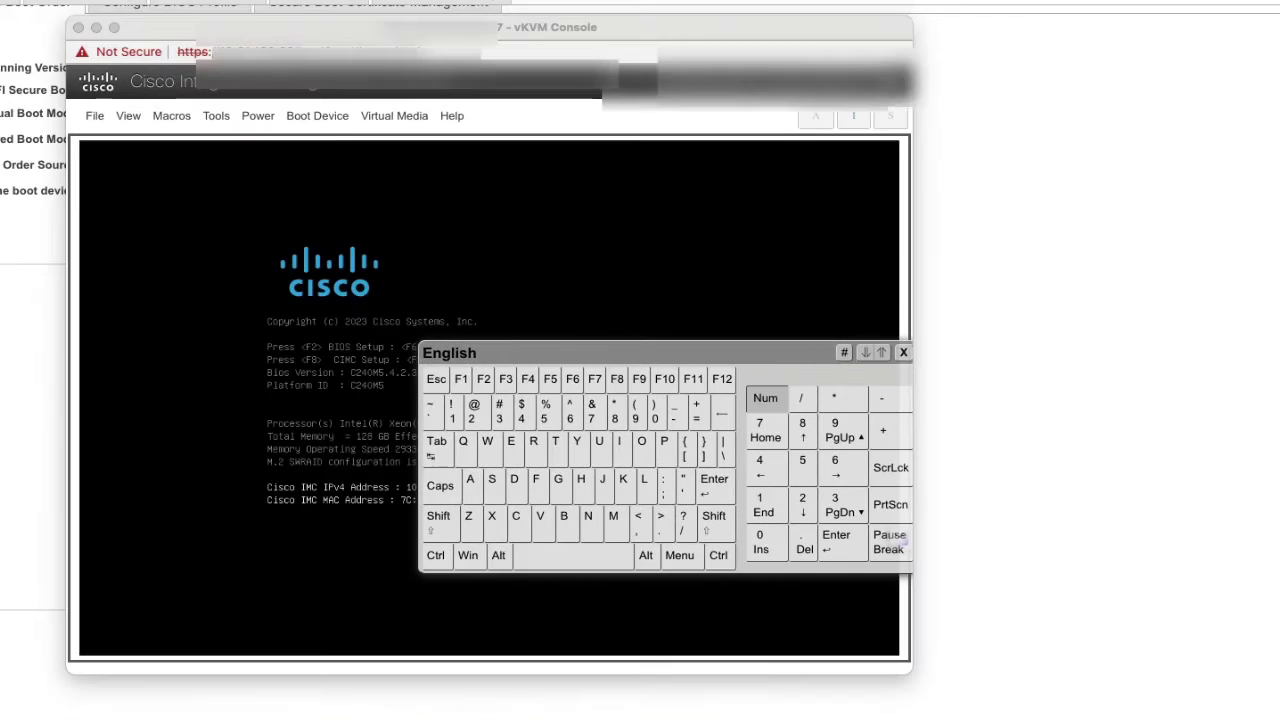
click(572, 379)
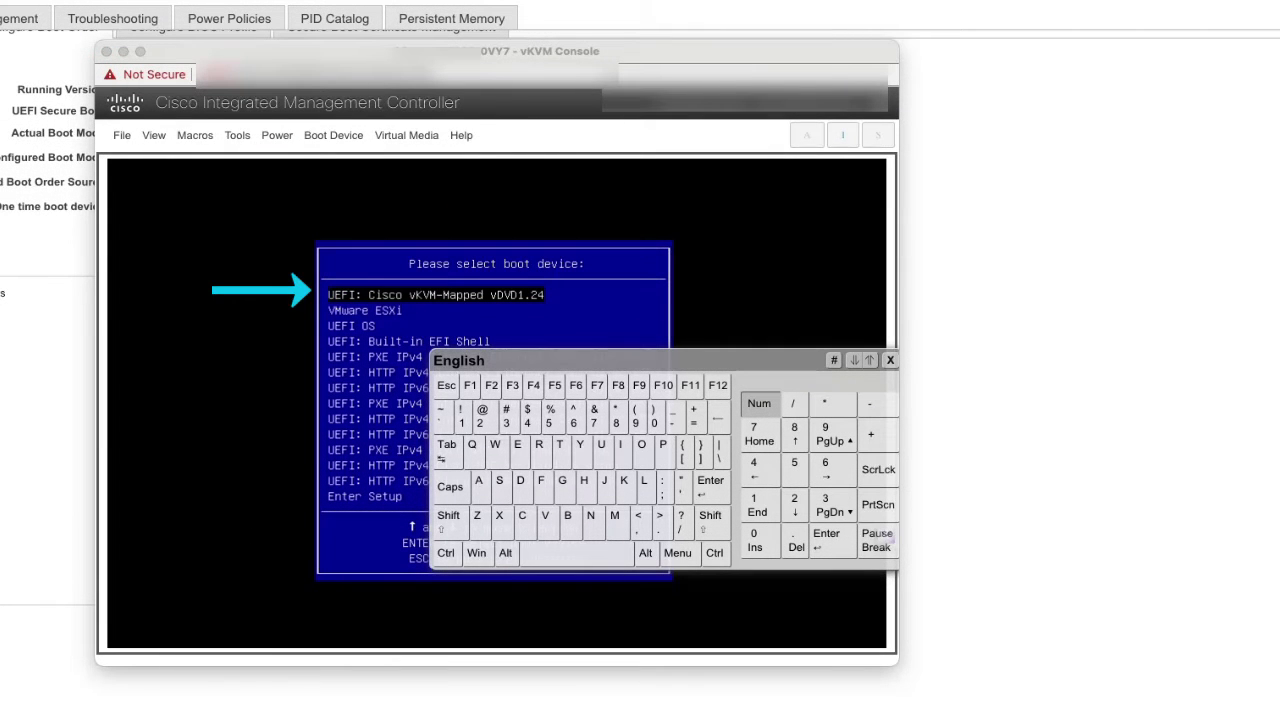
click(710, 487)
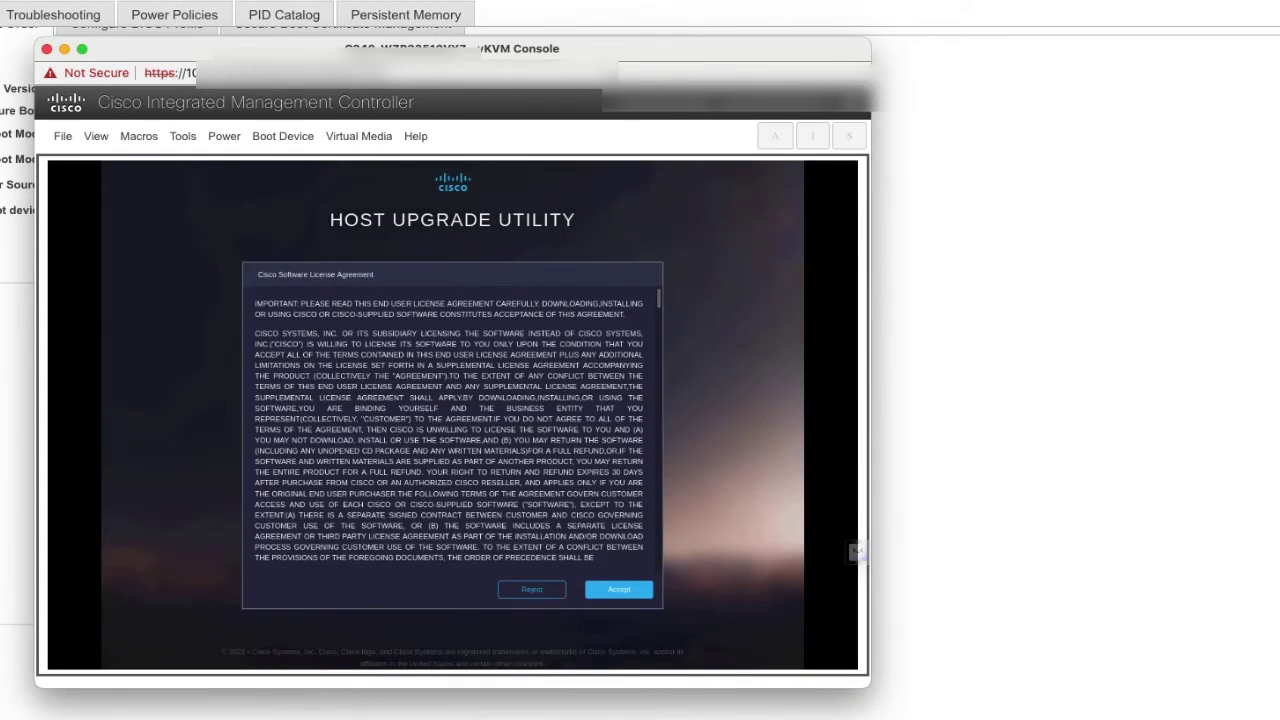
- Review and accept the Cisco Software License Agreement in the Host Upgrade Utility
scroll(449, 430, down, 10)
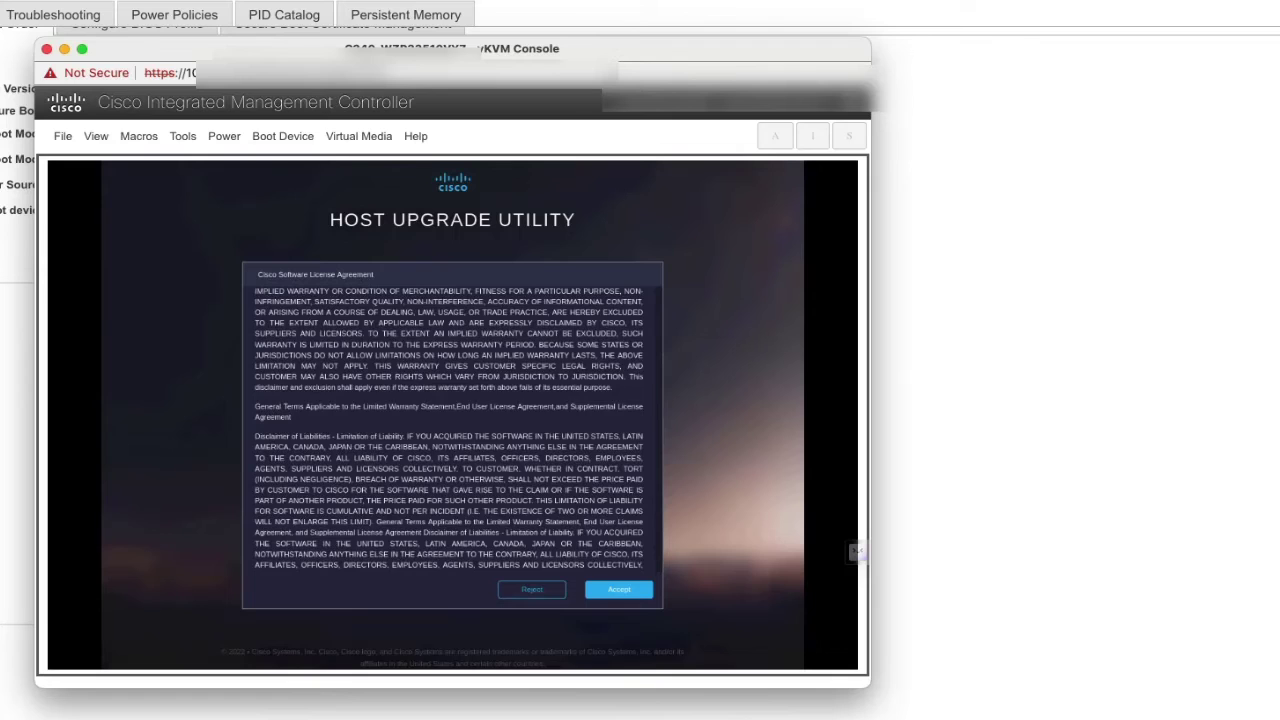
scroll(449, 430, down, 10)
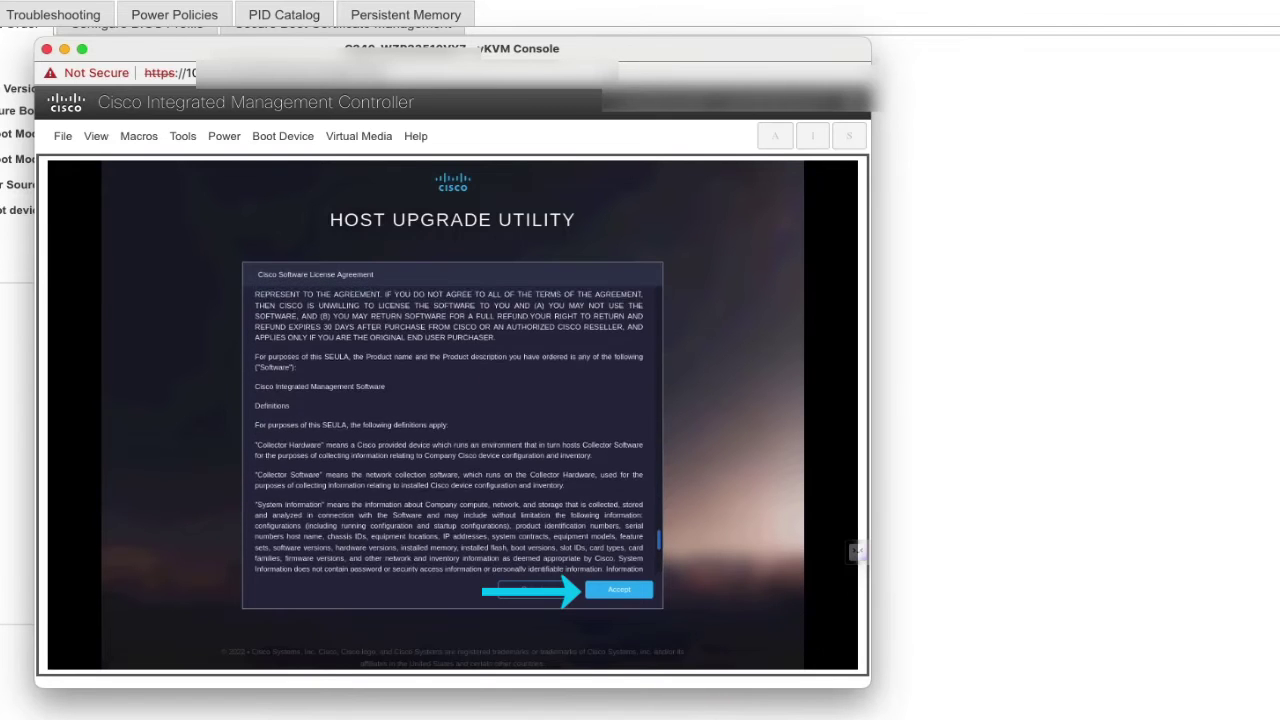
key(Return)
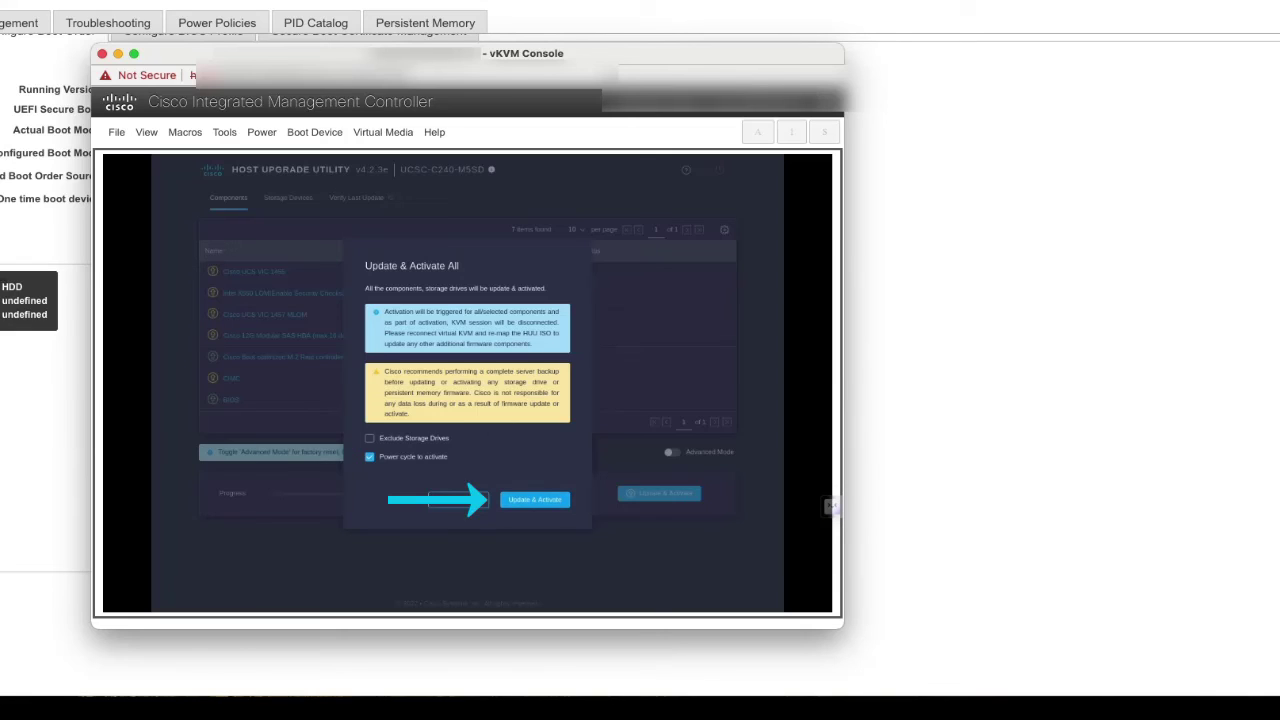
- Confirm Update & Activate for all components and storage drives, with Power cycle to activate enabled
key(Return)
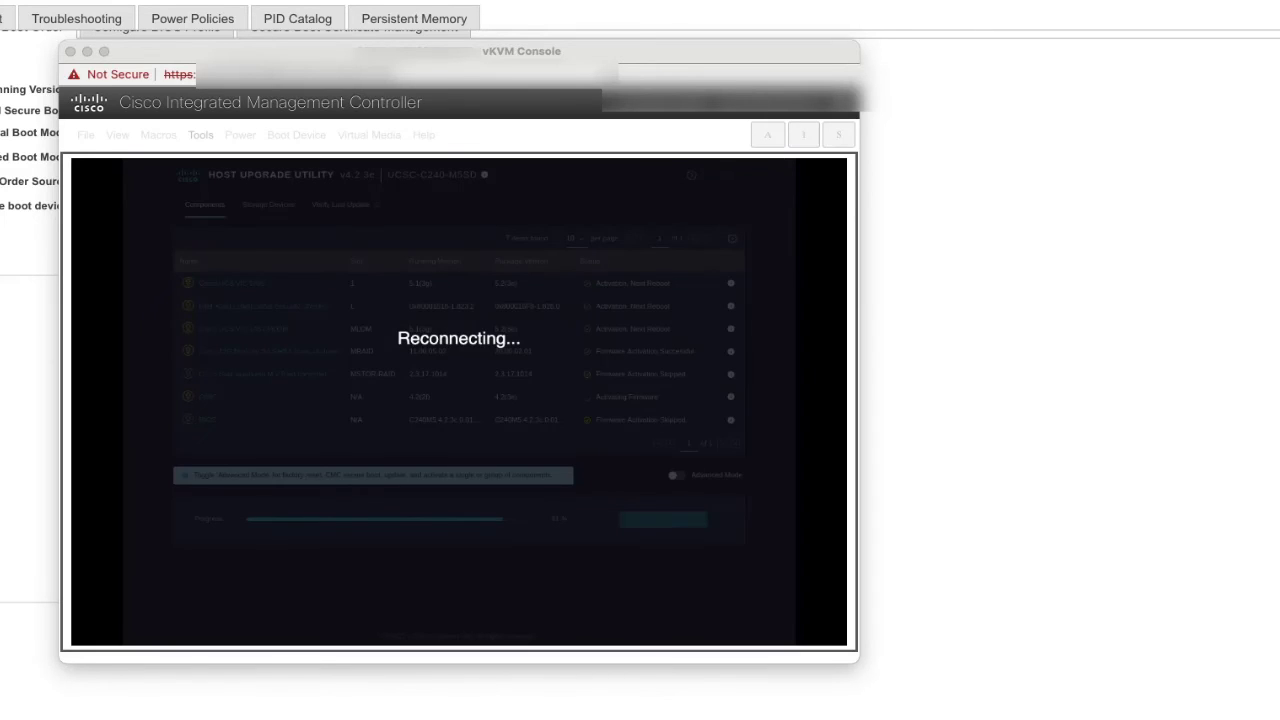
click(846, 533)
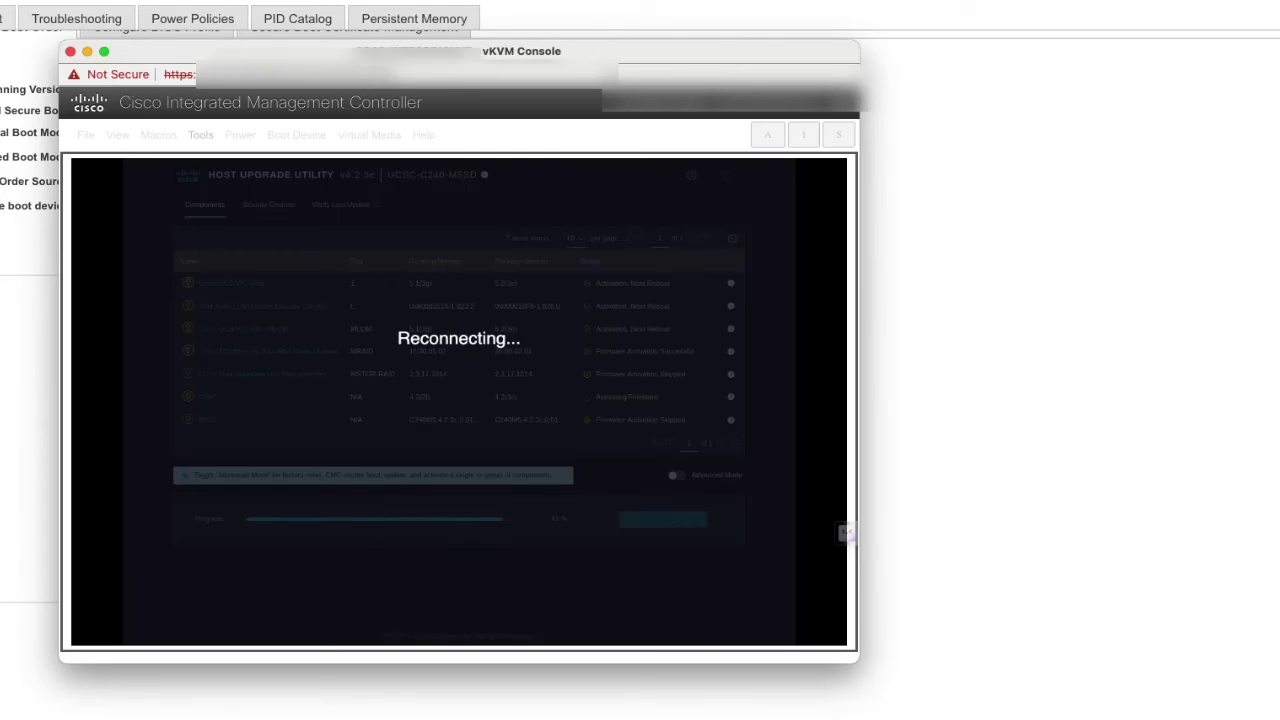